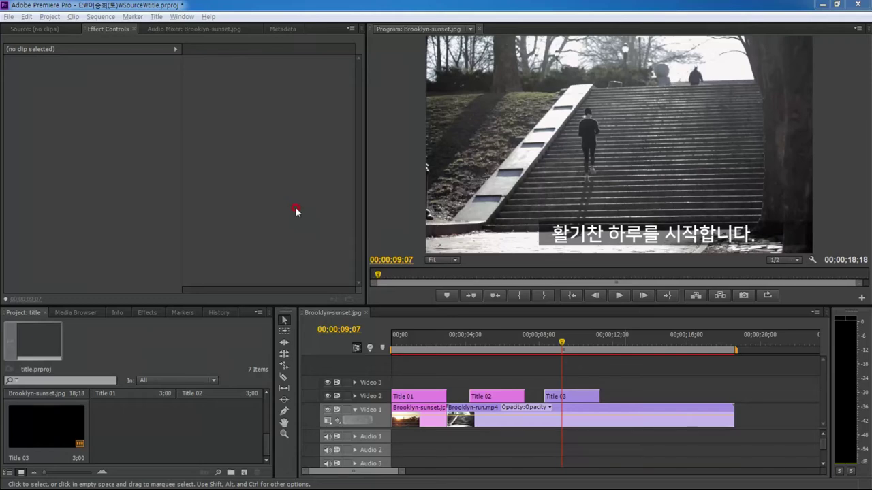
- Bring the browser with the YouTube reference video in front of the Premiere project
left_click(296, 211)
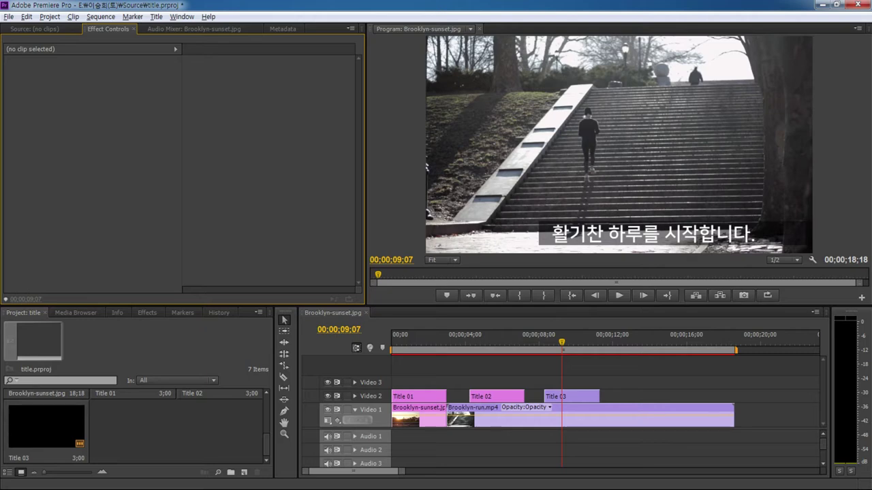
key("alt+Tab")
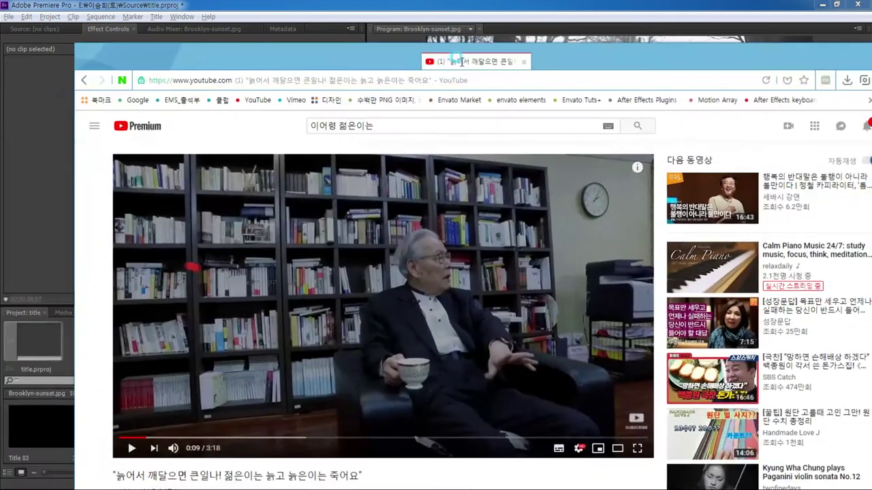
- Play the reference interview full screen, pause on its stacked white Korean titles, then exit fullscreen
double_click(494, 59)
left_click(569, 405)
left_click(32, 474)
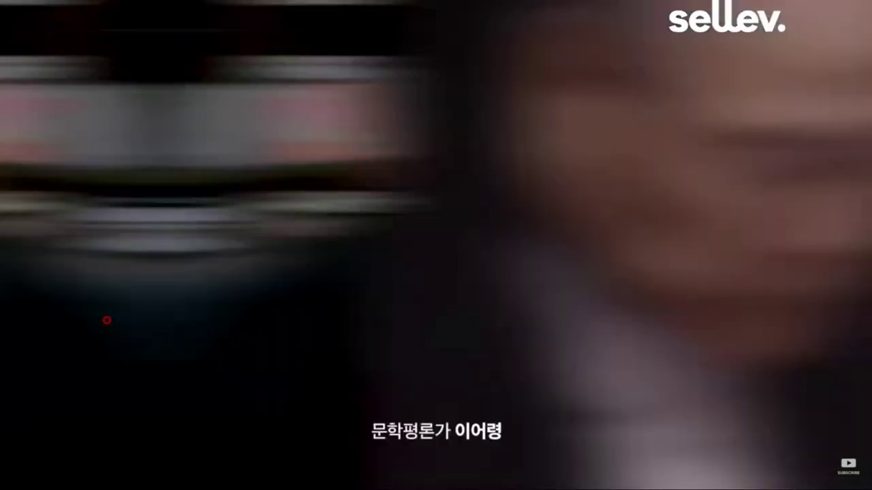
left_click(222, 349)
key("Escape")
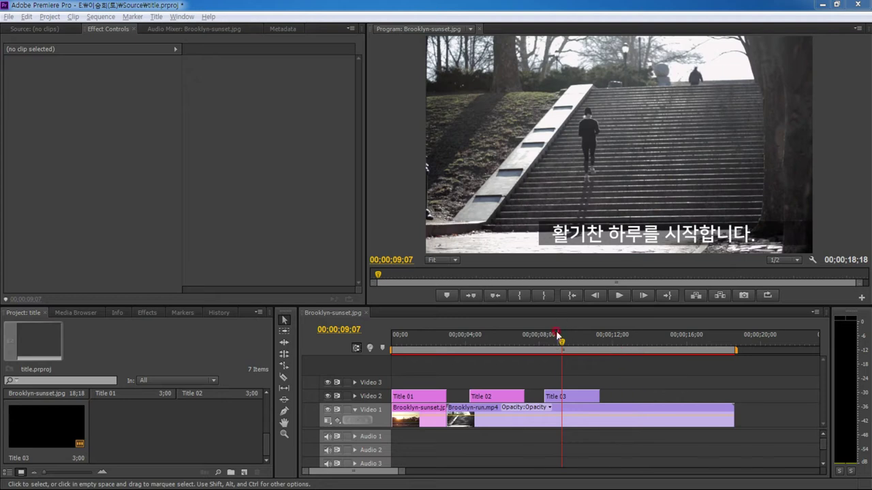
- Create a Brooklyn-run.mp4 sequence from the stair-running clip and fit it to the timeline
left_click(243, 463)
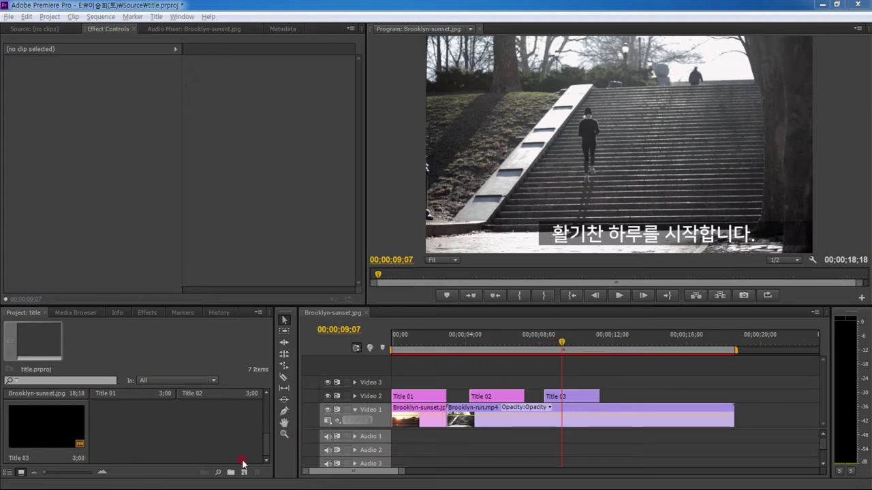
left_click(205, 441)
scroll(213, 438, "up", 2)
left_click_drag(134, 429, 239, 470)
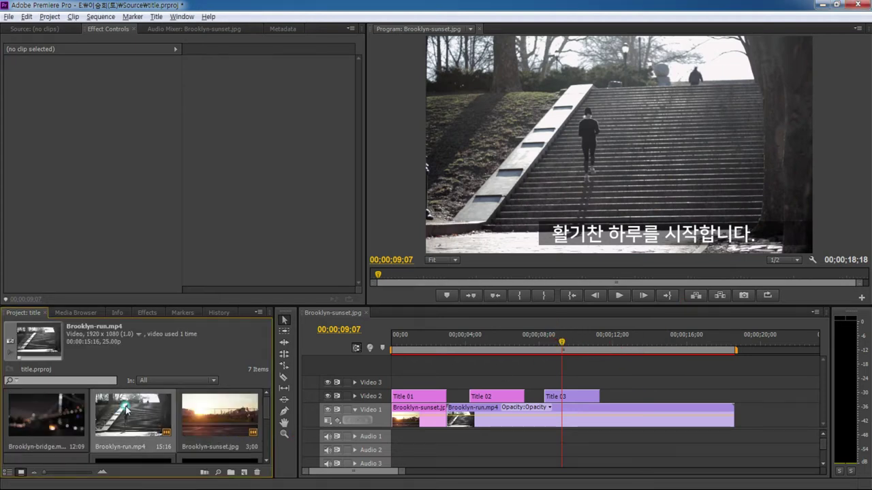
left_click(698, 397)
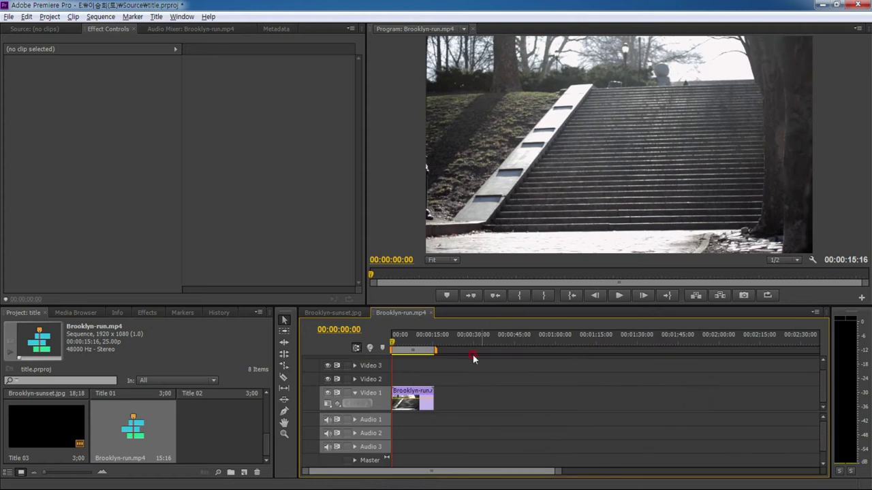
key("backslash")
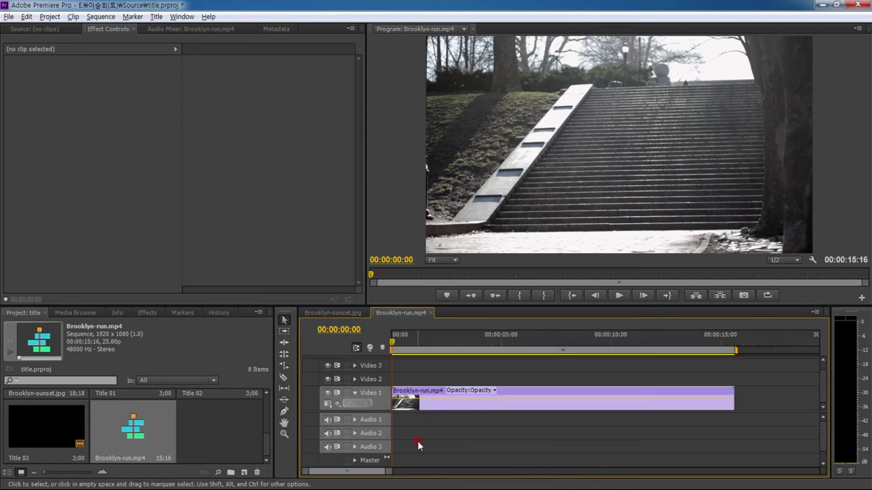
left_click(233, 437)
- Create a new title, Title 04, with the default settings
left_click(246, 473)
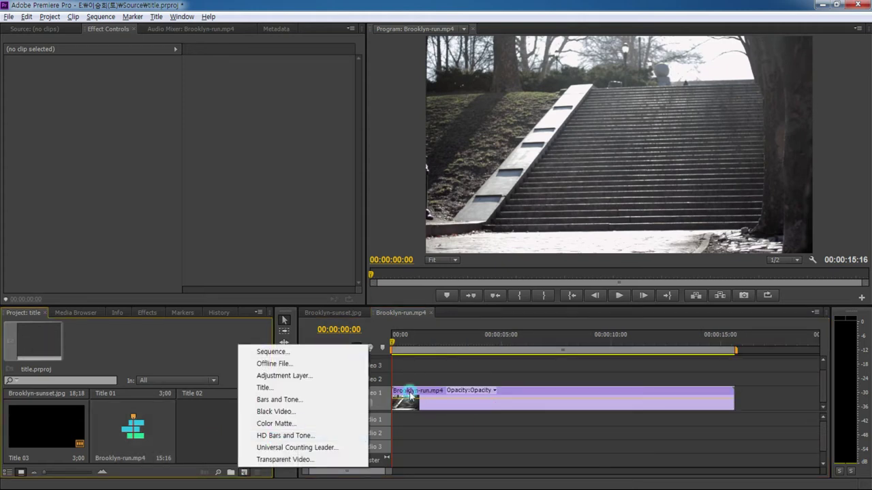
left_click(265, 387)
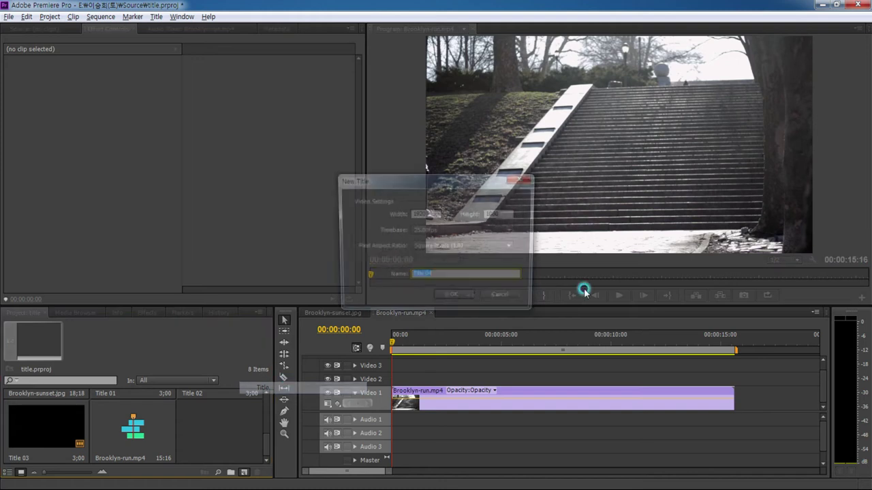
left_click(453, 298)
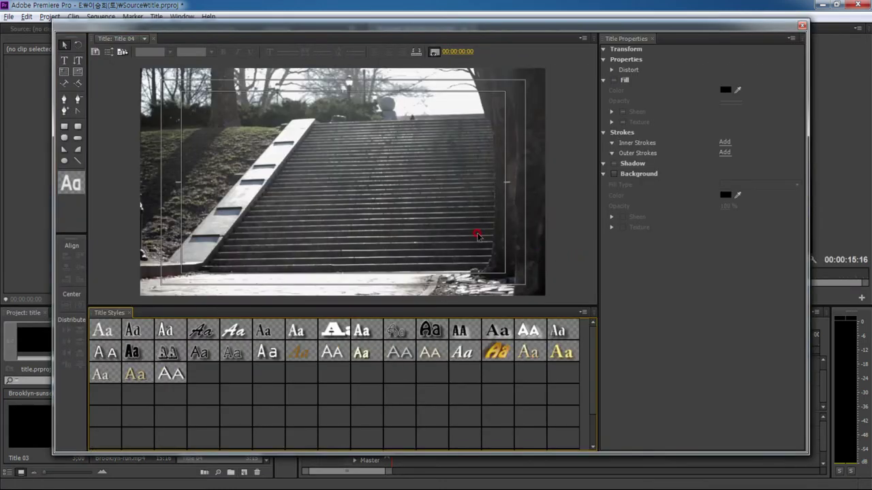
- Type 아침의 near the frame's upper left and give it a white FFFFFF fill
left_click(185, 122)
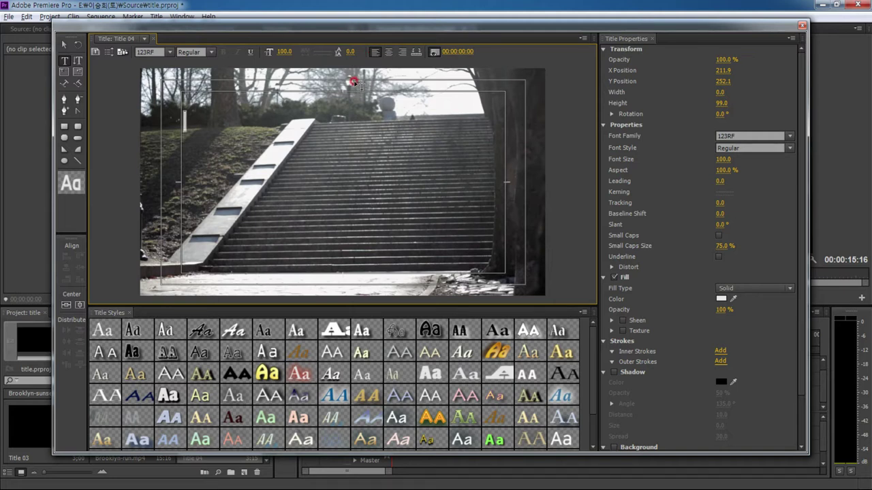
type("아침")
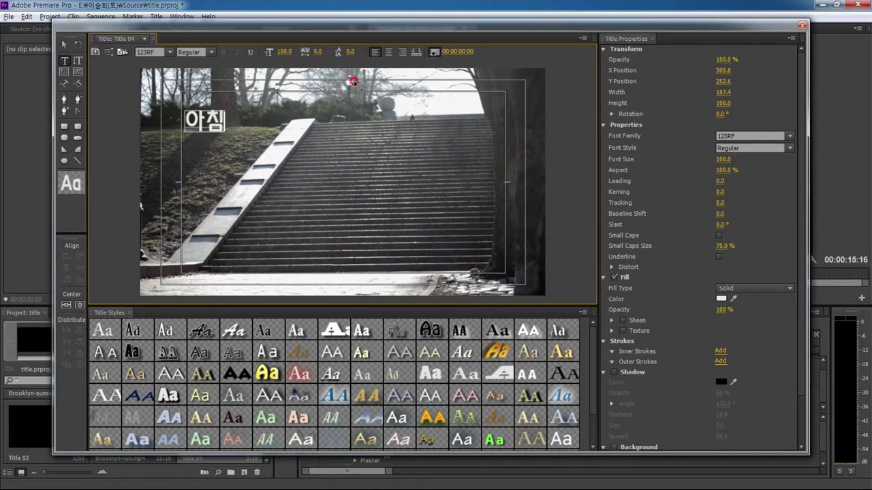
type("의")
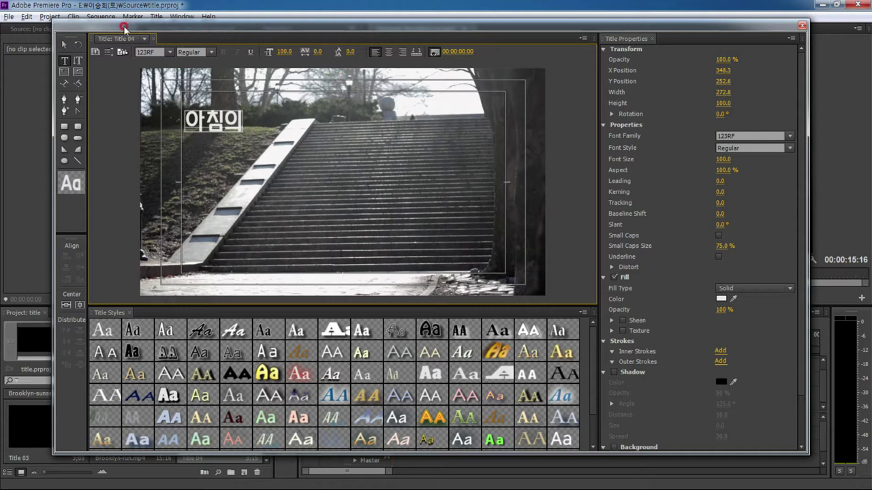
key("Escape")
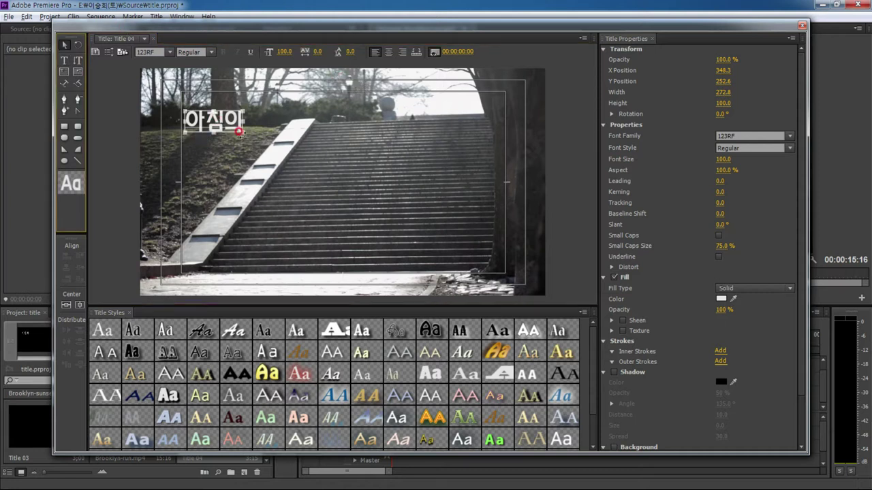
left_click(723, 300)
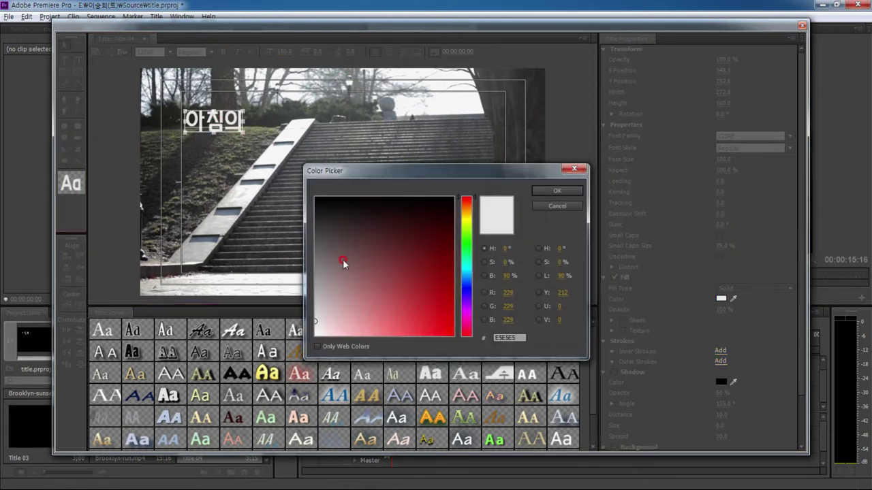
left_click(316, 334)
left_click(557, 191)
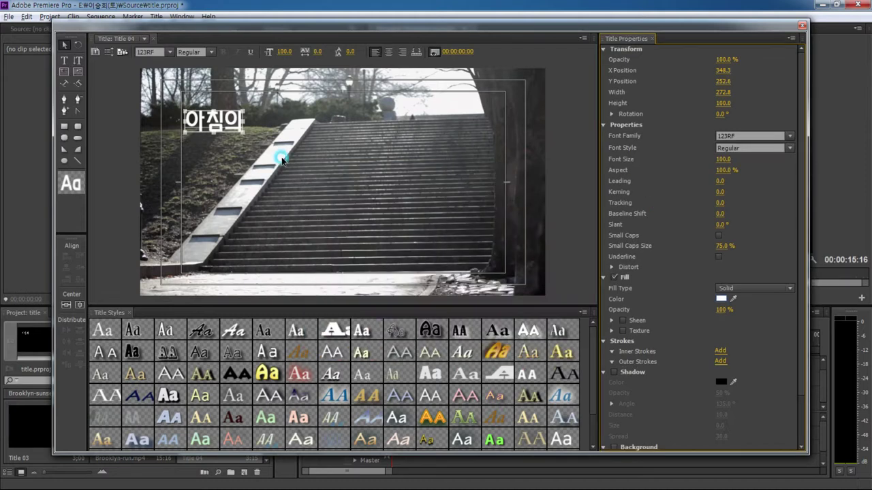
- Make 아침의 Adobe Gothic Std Bold at size 180 and move it to the frame's upper right
left_click_drag(720, 161, 264, 138)
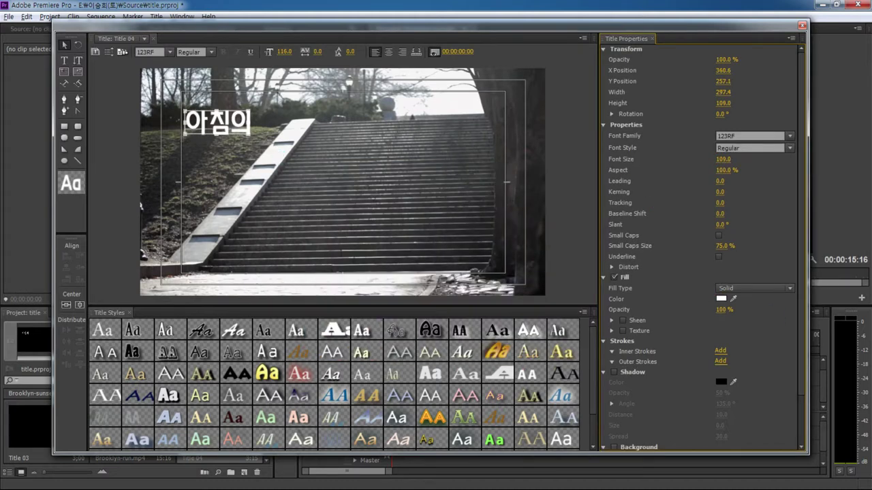
left_click(786, 137)
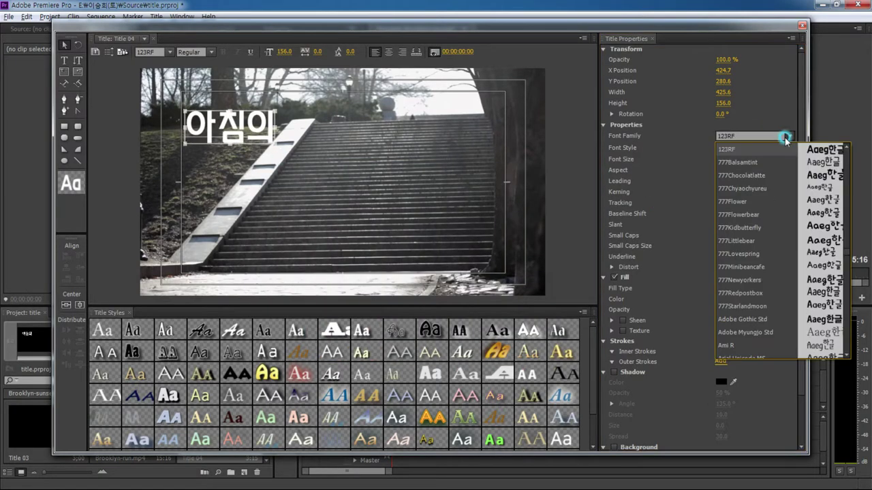
left_click(745, 320)
left_click_drag(211, 121, 196, 108)
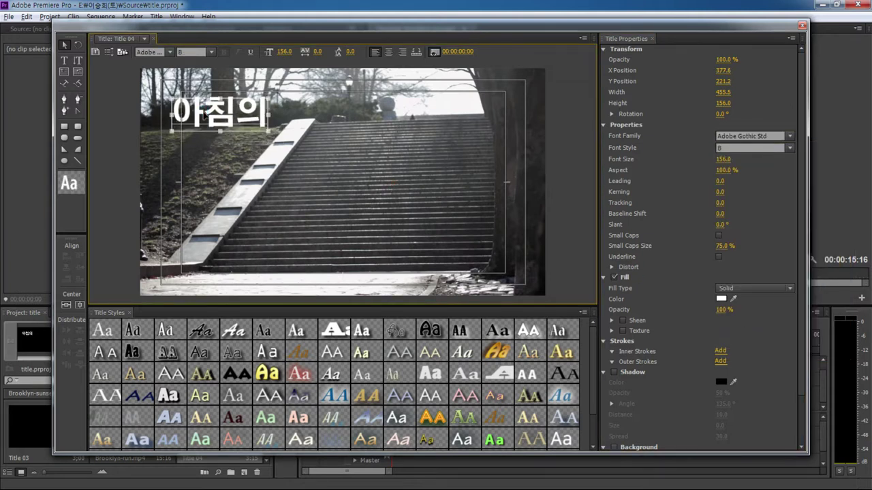
left_click_drag(721, 160, 736, 159)
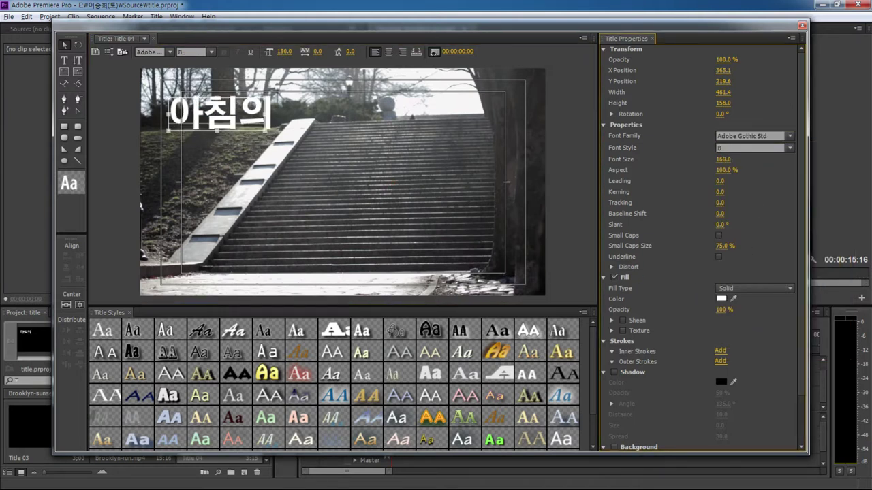
left_click_drag(233, 126, 230, 126)
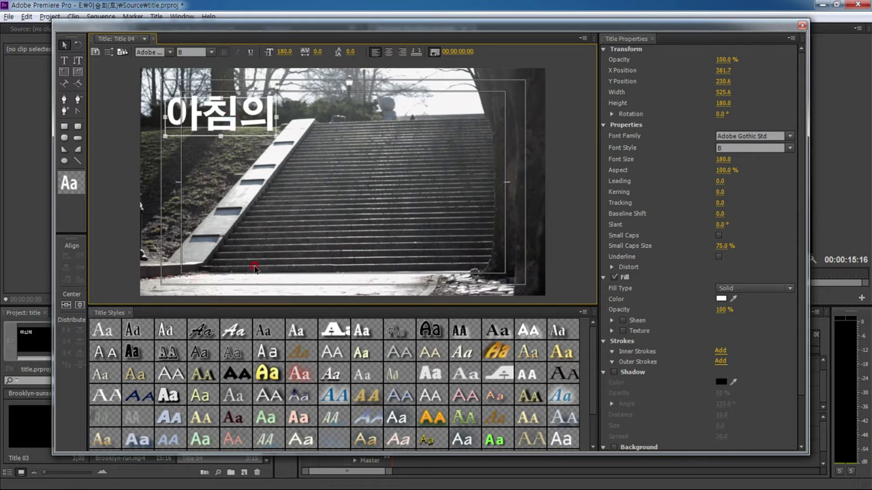
mouse_move(225, 124)
left_mouse_down()
mouse_move(472, 129)
mouse_move(472, 148)
left_mouse_up()
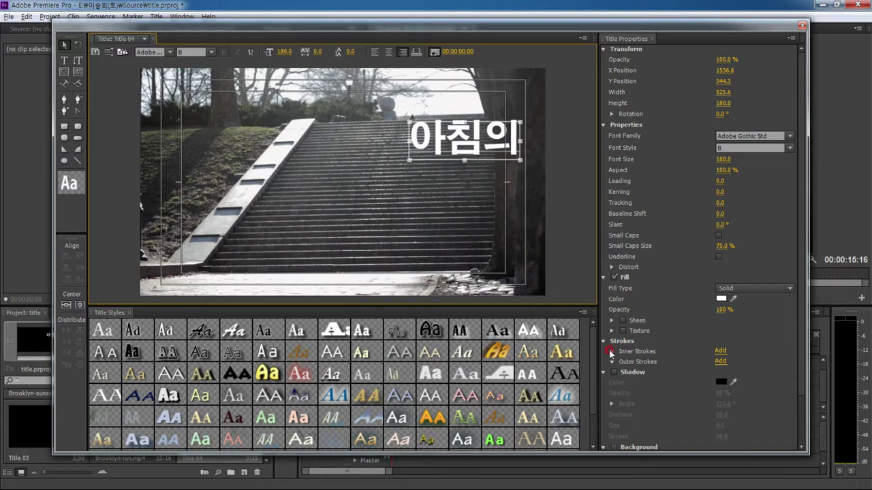
- Give the 아침의 text a size-10 inner edge stroke colored white (FFFFFF)
left_click(719, 350)
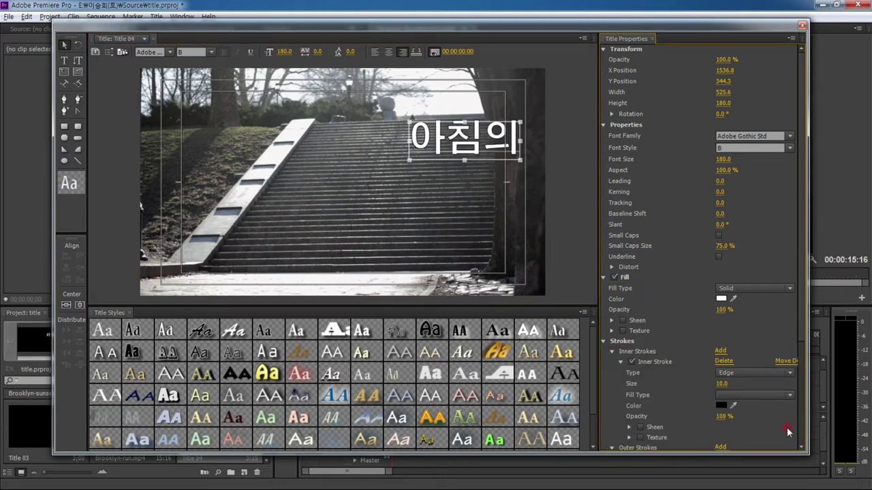
left_click(722, 405)
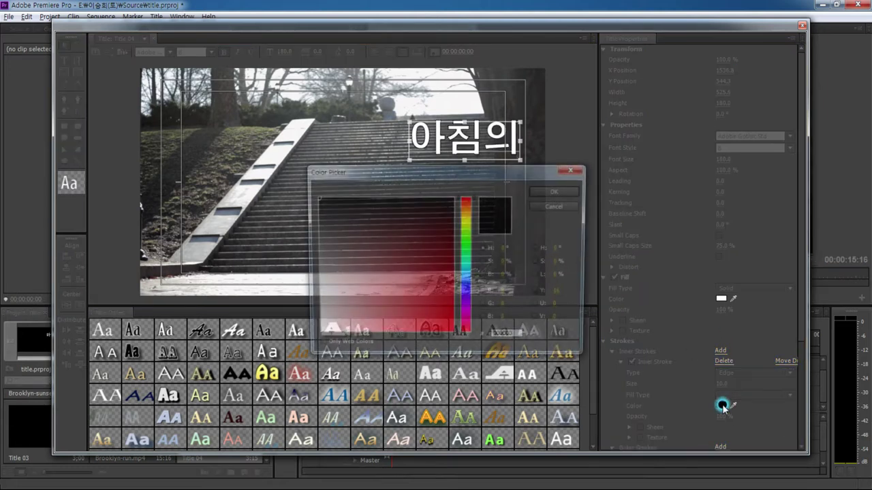
left_click_drag(335, 325, 284, 364)
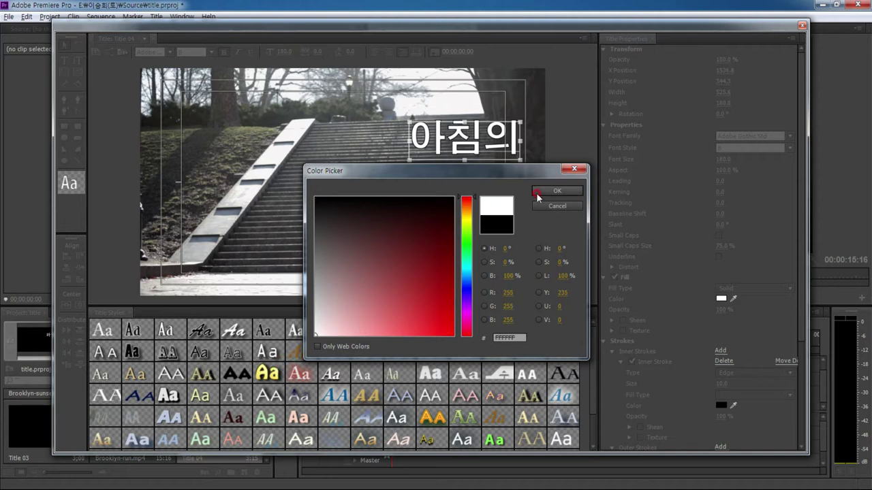
left_click(540, 193)
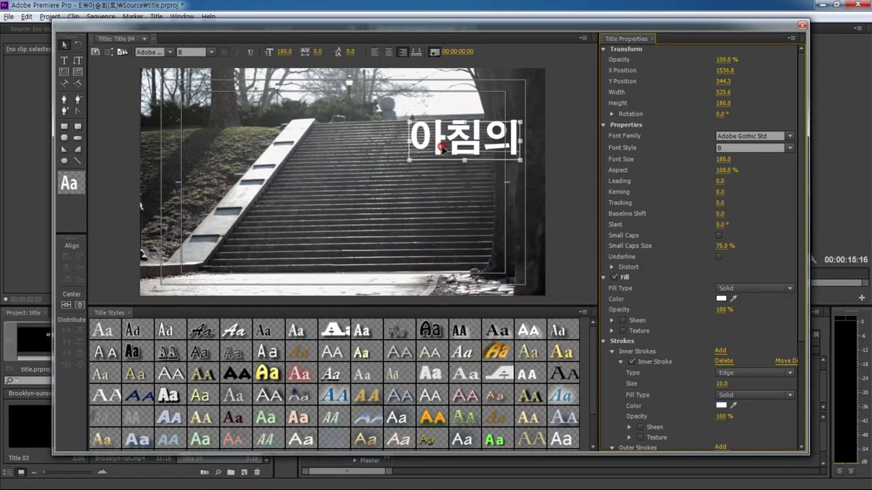
- Duplicate the 아침의 line below itself and retype the copy as 시작은
left_click_drag(439, 148, 444, 190, "alt")
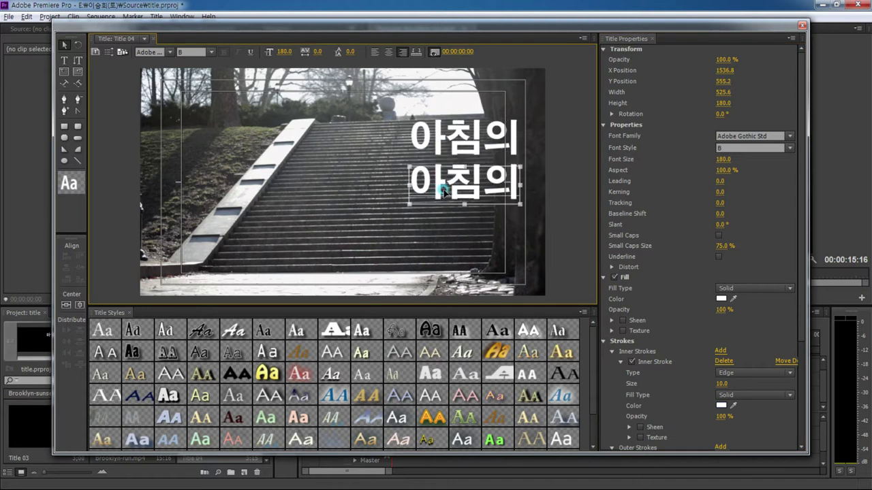
double_click(462, 181)
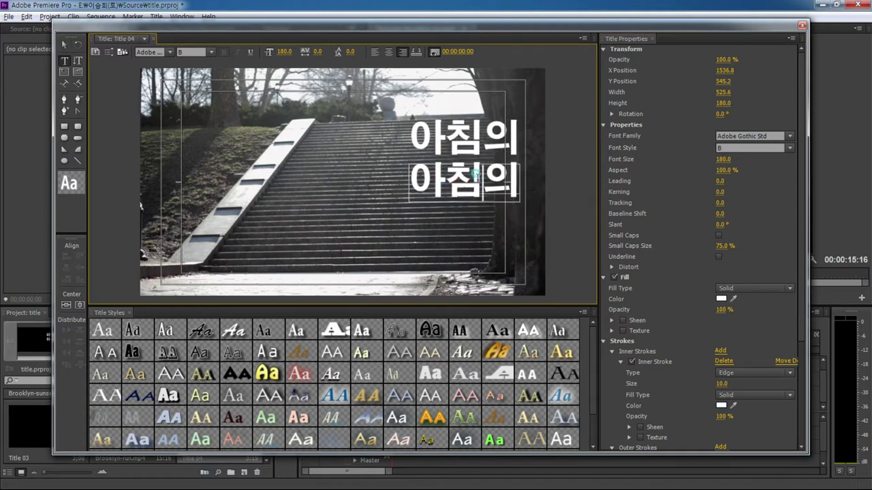
left_click_drag(519, 183, 392, 182)
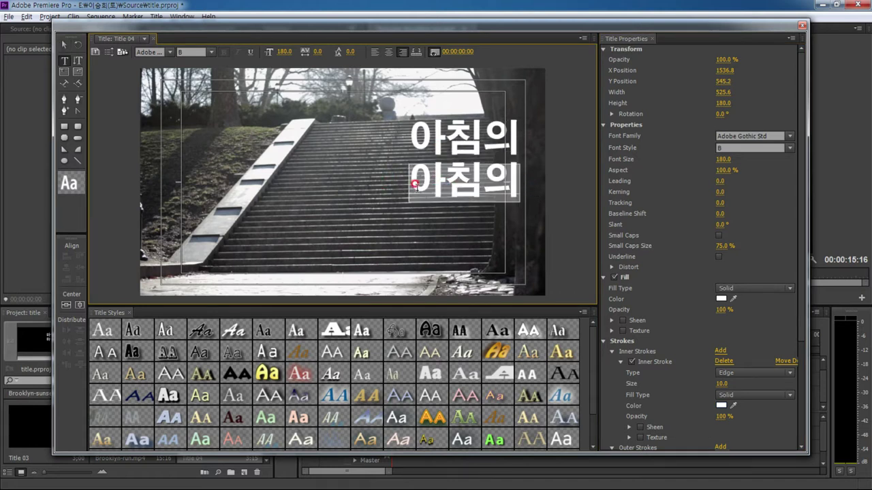
type("시작")
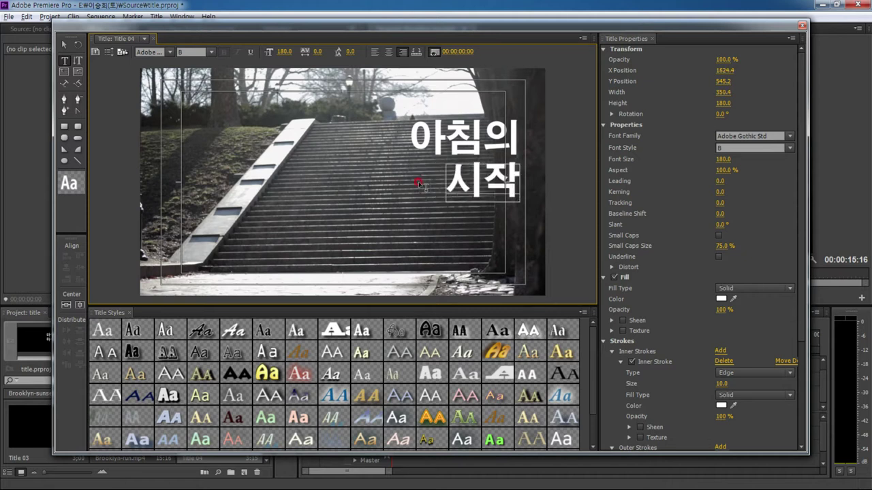
type("은")
left_click(64, 45)
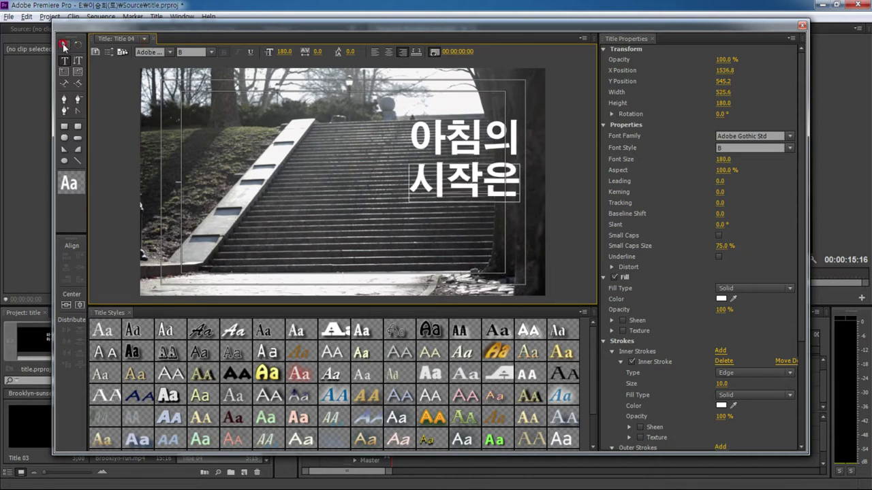
- Duplicate the 시작은 line below itself and retype the copy as 조깅으로~
left_click_drag(440, 194, 441, 236)
double_click(441, 236)
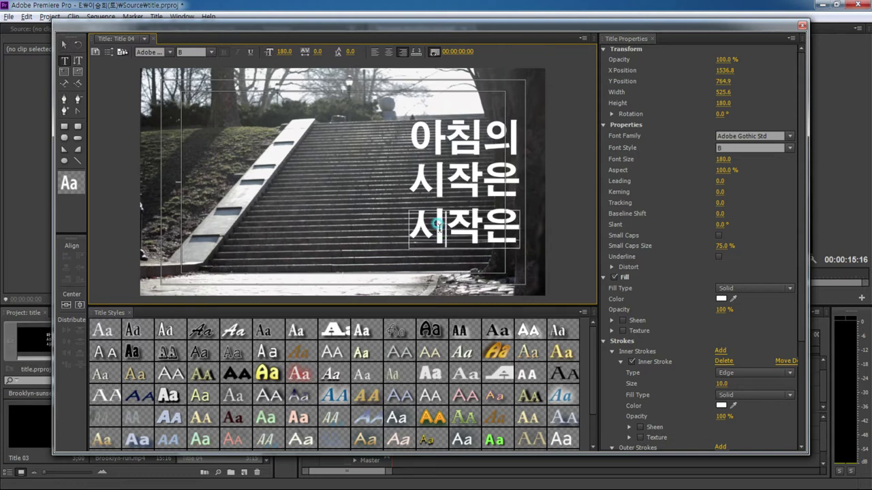
left_click_drag(410, 228, 515, 233)
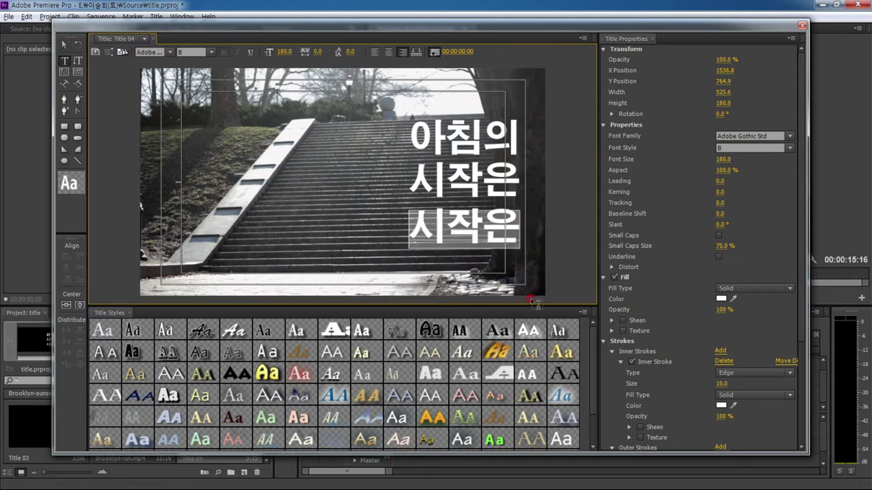
type("조깅")
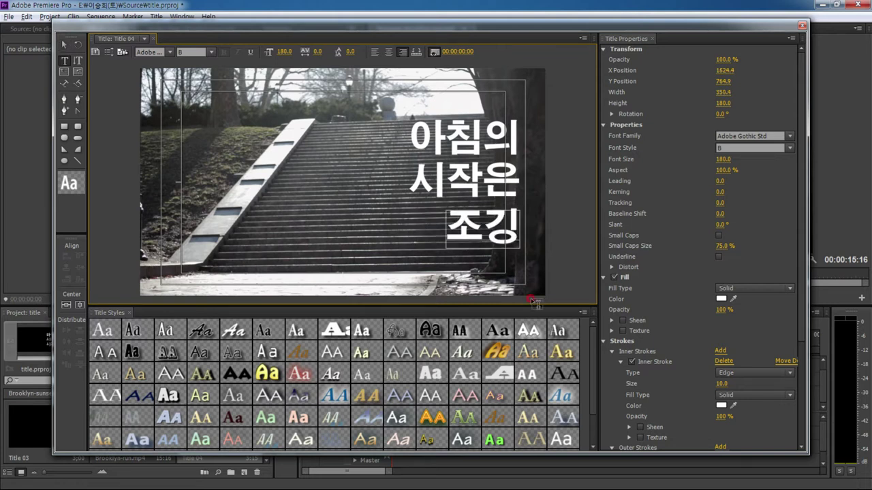
type("으로~")
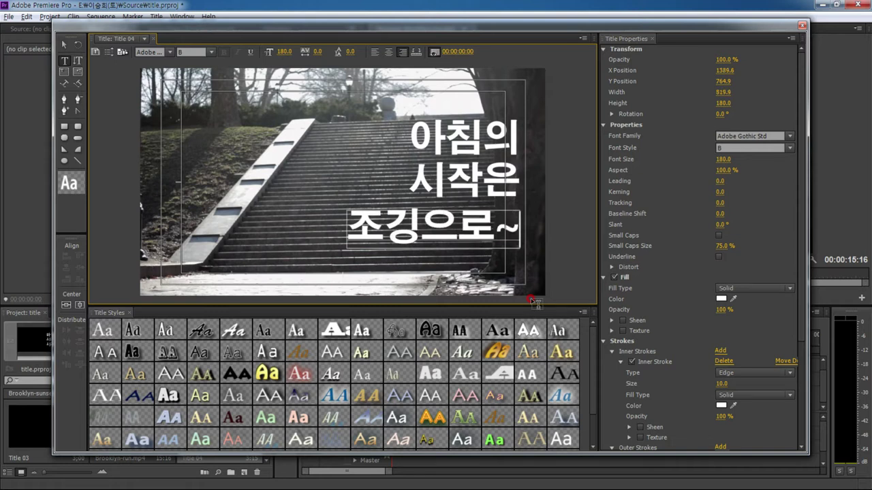
left_click(64, 45)
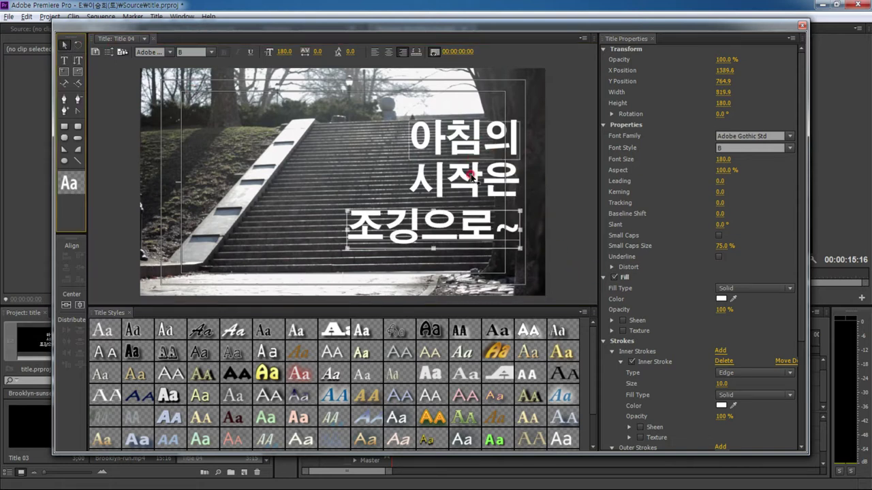
- Distribute the three lines 아침의, 시작은 and 조깅으로~ with even vertical spacing
left_click(468, 142)
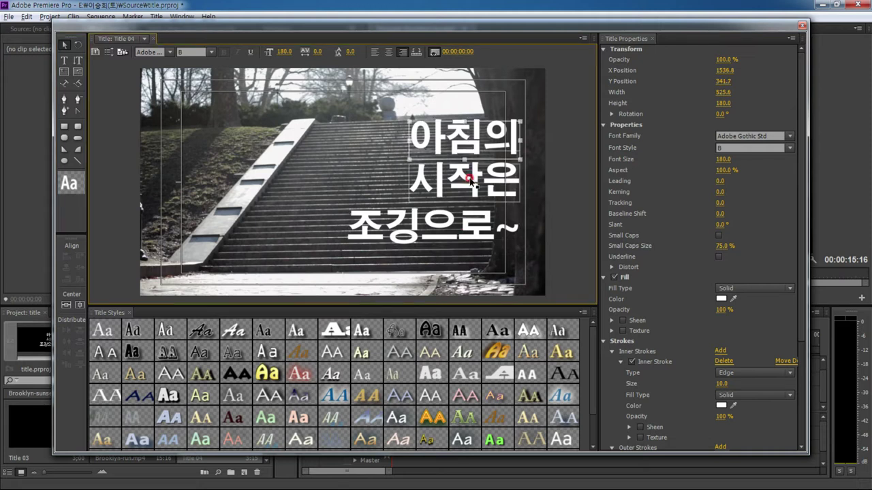
left_click(470, 224, "shift")
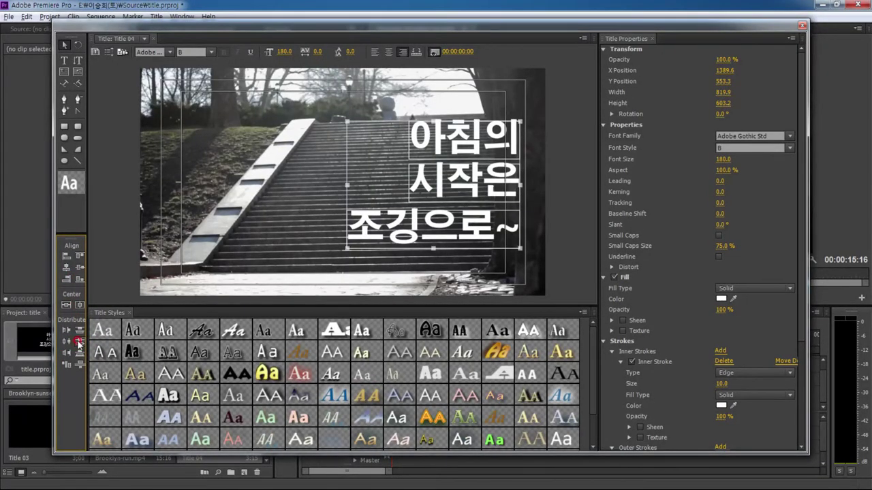
left_click(78, 344)
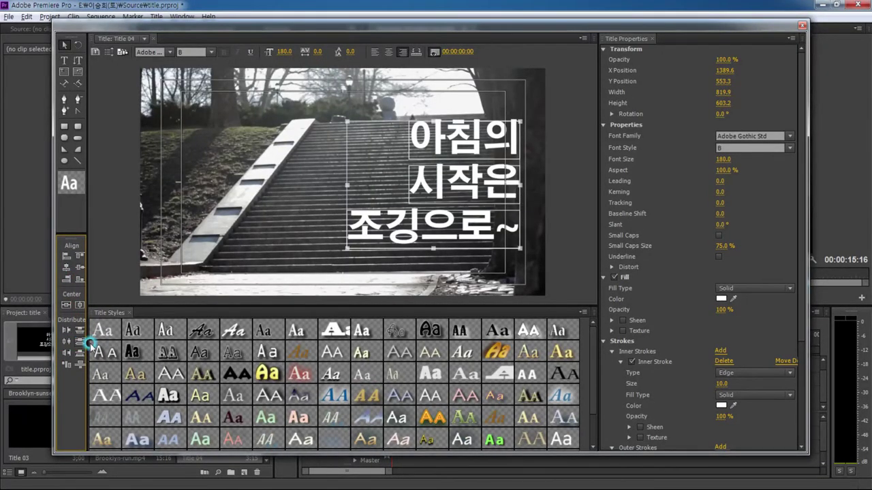
left_click(554, 231)
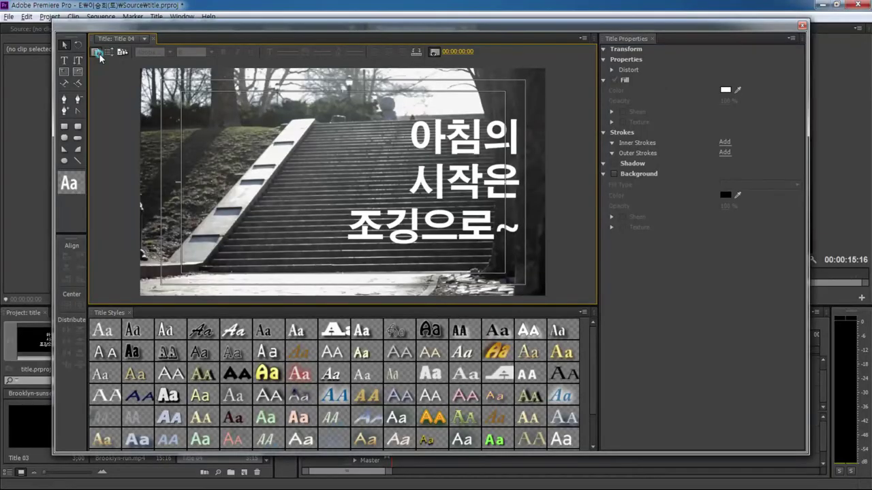
- Create Title 05, Title 06 and Title 07 as copies based on Title 04
left_click(98, 53)
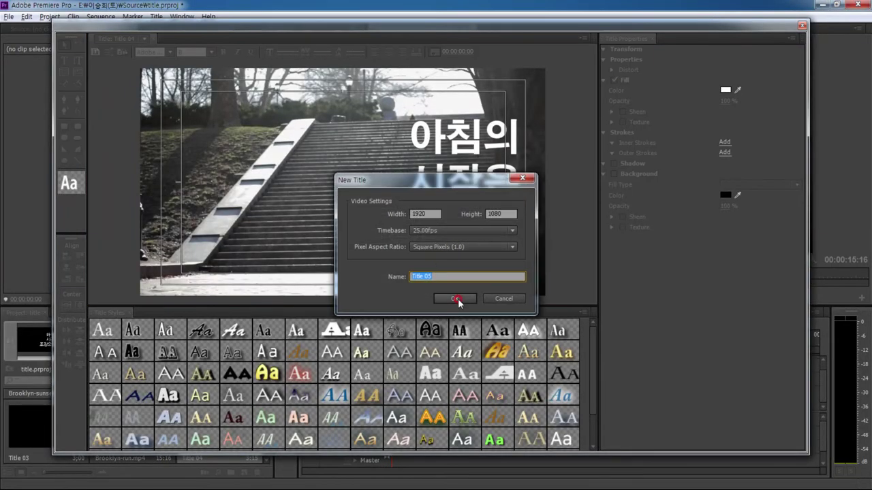
left_click(455, 298)
left_click(96, 51)
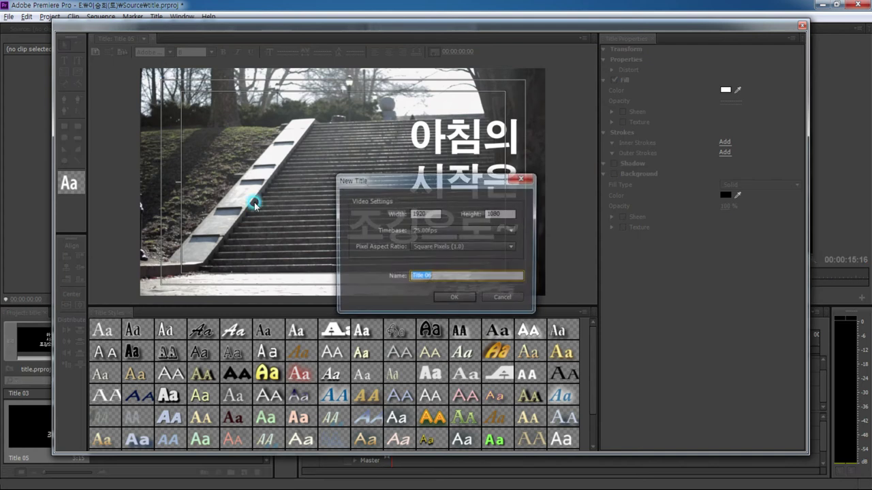
left_click(454, 296)
left_click(97, 52)
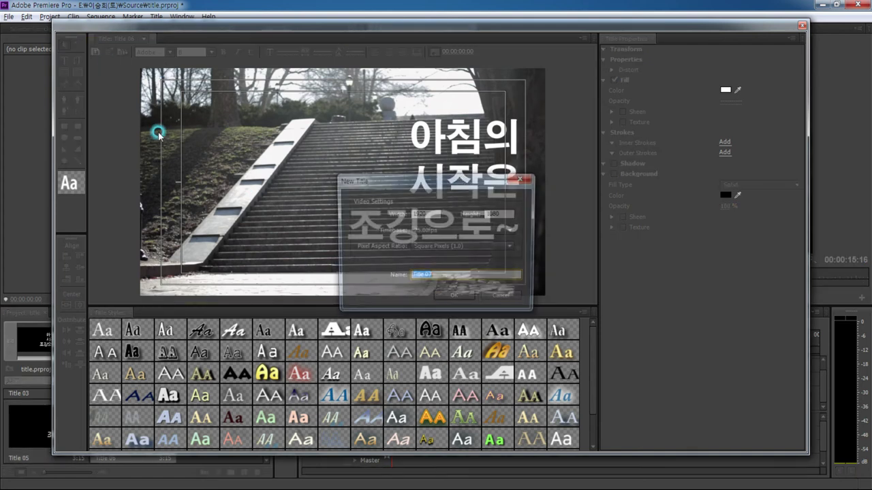
left_click(447, 299)
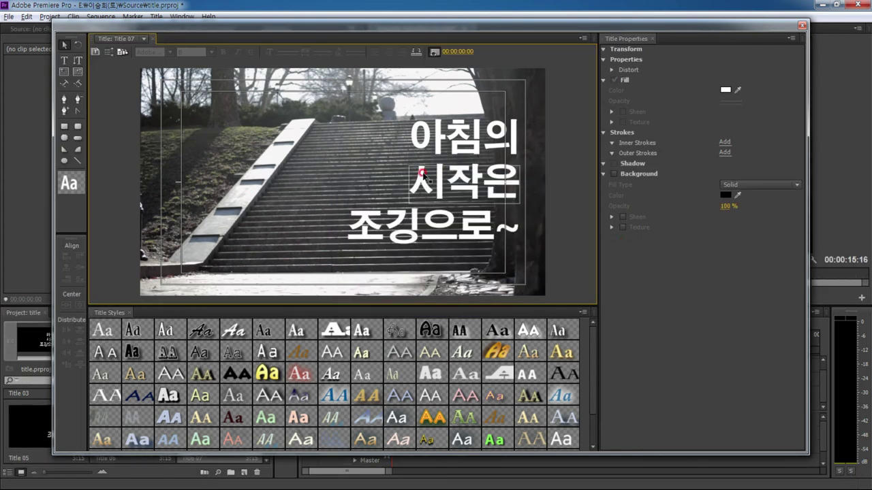
left_click(120, 40)
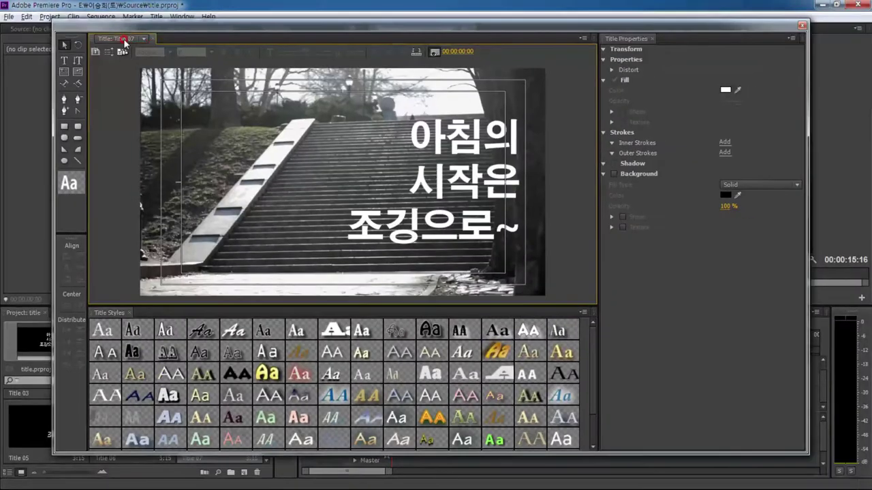
- Turn off the text fill in Title 04 so only outlines remain
left_click(122, 41)
left_click(132, 80)
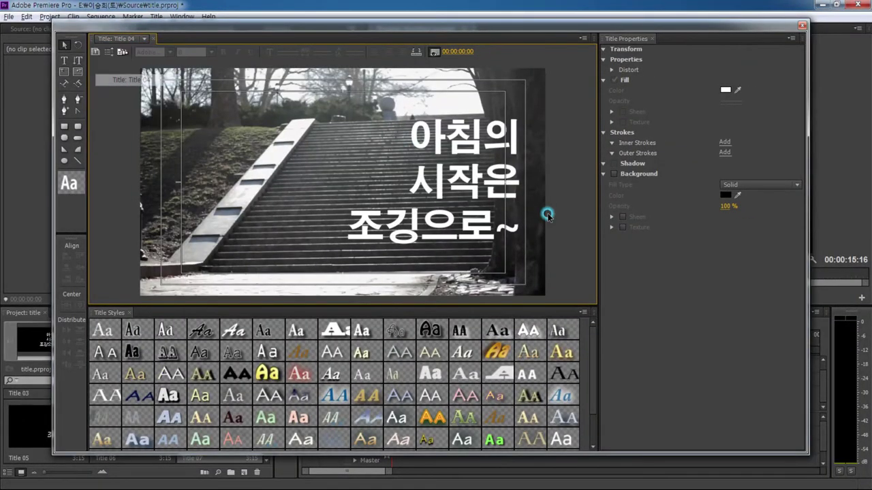
left_click(429, 235)
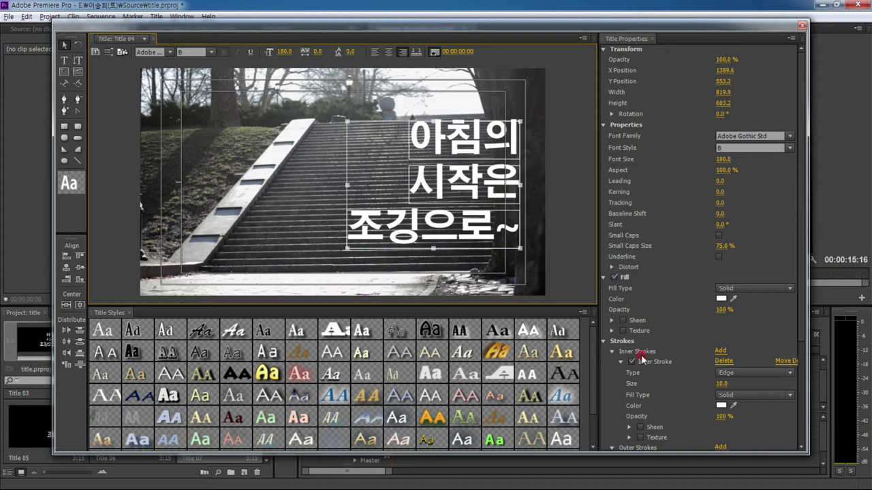
left_click(615, 278)
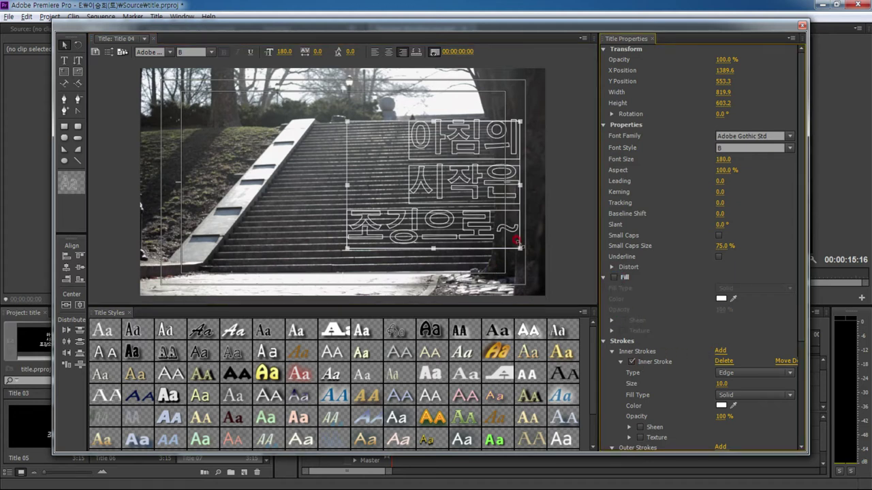
left_click(556, 206)
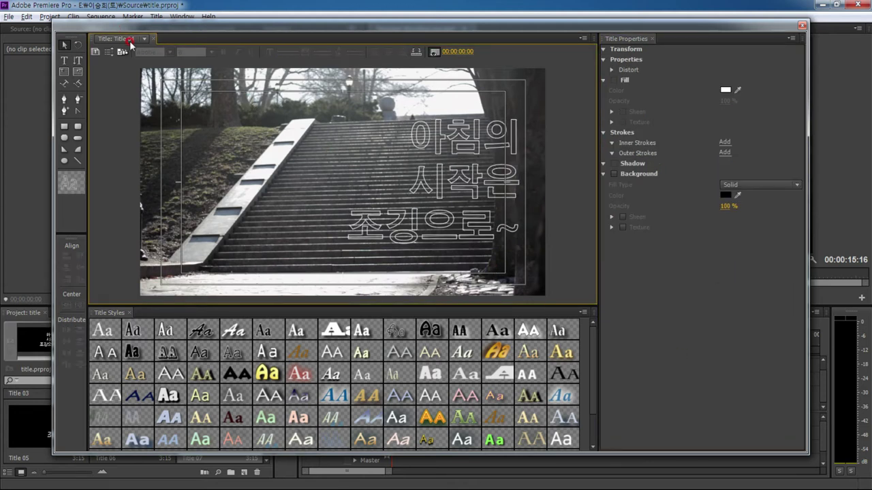
- In Title 05, delete the 시작은 and 조깅으로~ lines, keeping only 아침의
left_click(145, 39)
left_click(141, 89)
left_click(481, 180)
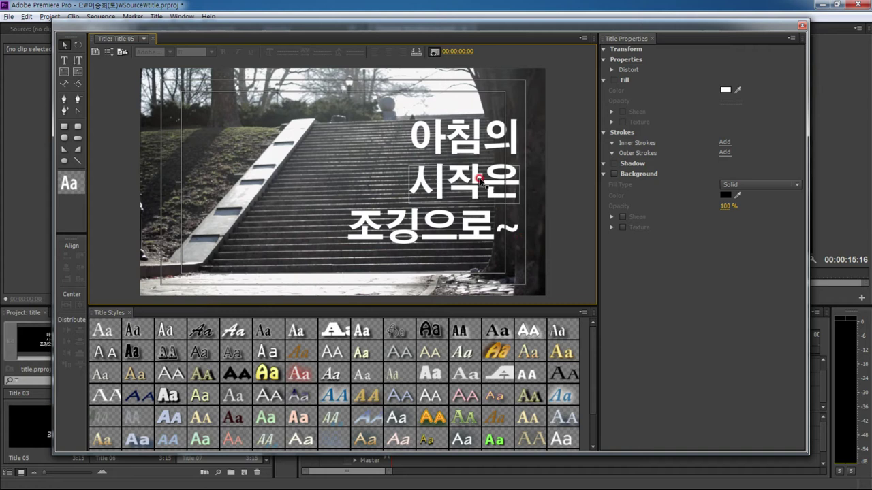
key("Delete")
left_click(464, 222)
key("Delete")
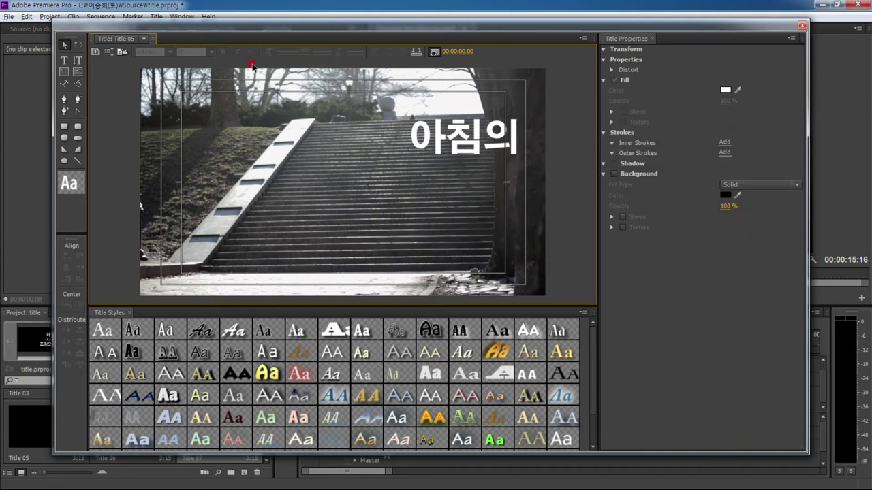
- In Title 06, delete the extra lines so only 시작은 remains
left_click(123, 45)
left_click(136, 102)
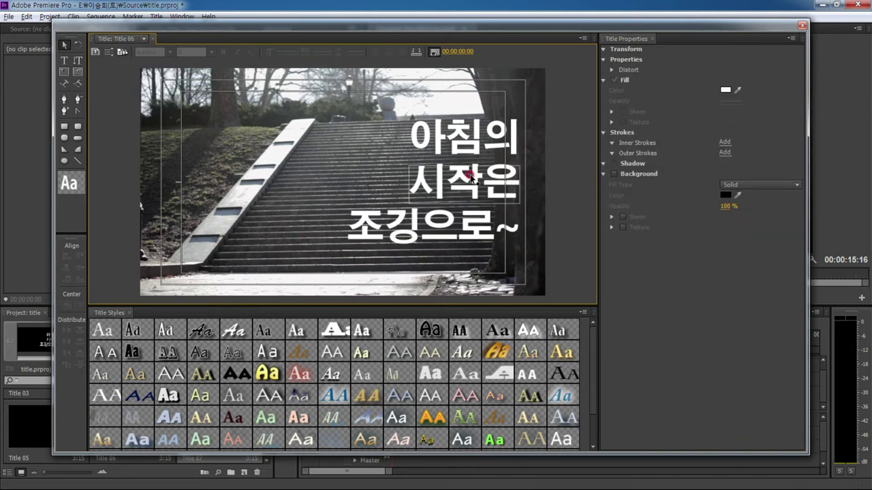
left_click(462, 143)
key("Delete")
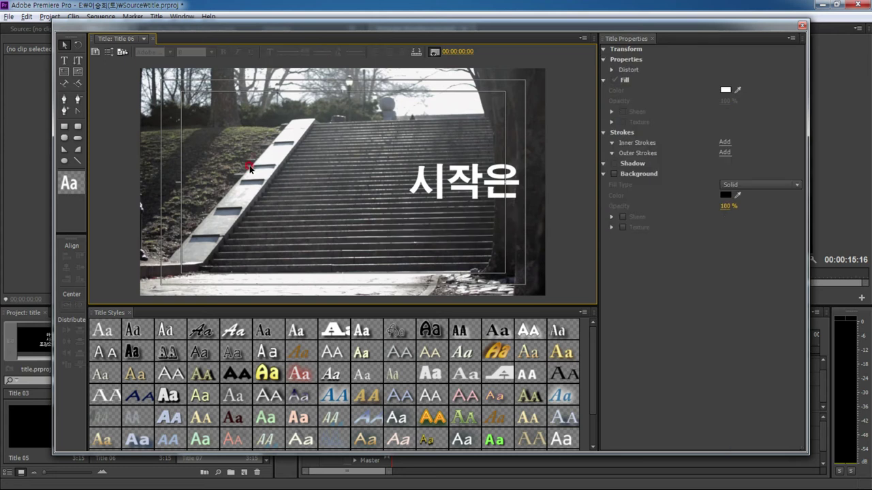
- In Title 07, delete 아침의 and 시작은 so only 조깅으로~ remains, then close the Titler
left_click(118, 49)
left_click(132, 113)
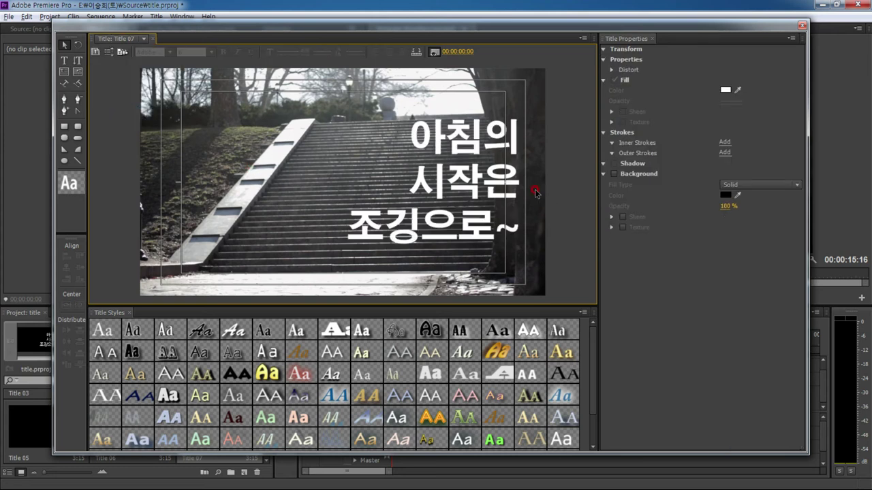
key("Delete")
left_click(463, 183)
key("Delete")
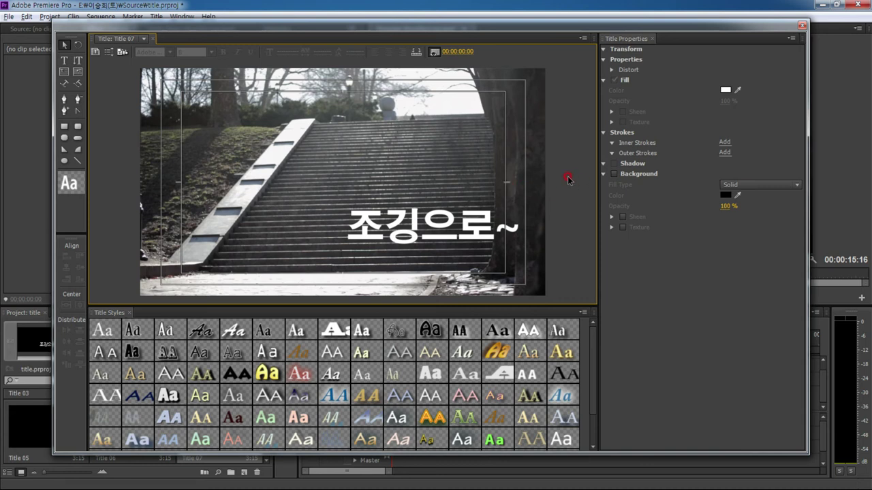
left_click(802, 25)
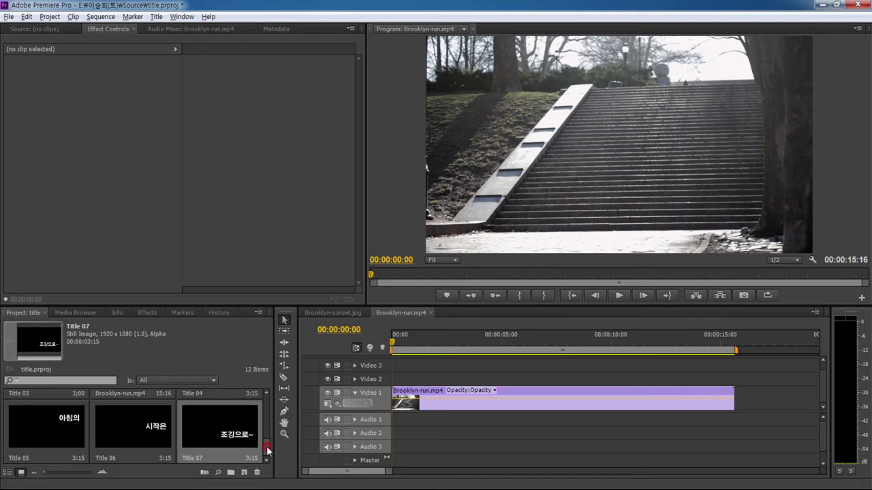
- Place Titles 04–07 on Video 2 through Video 5 with staggered start times
scroll(267, 449, "up", 2)
left_click_drag(204, 409, 413, 385)
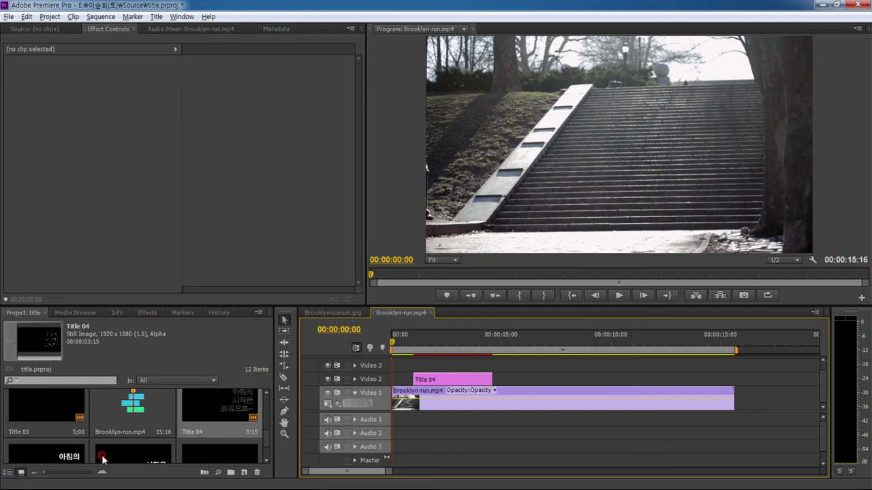
left_click_drag(51, 455, 427, 372)
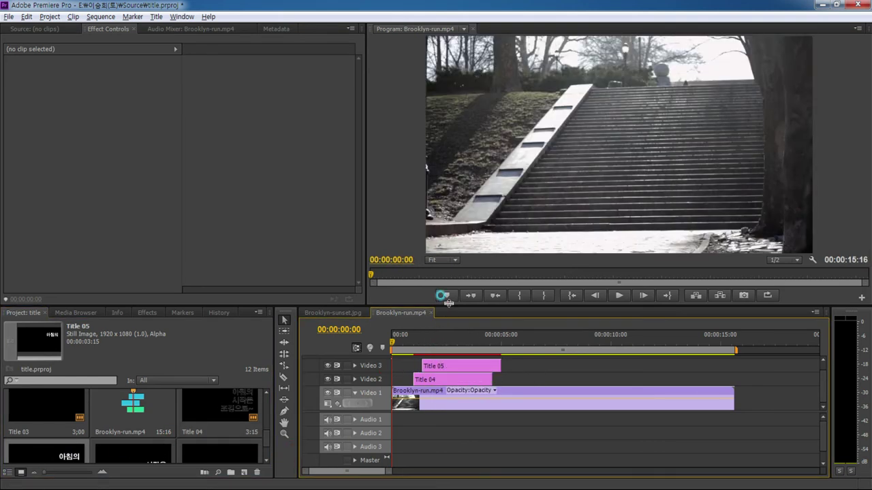
left_click_drag(448, 304, 449, 262)
left_click_drag(123, 424, 435, 331)
left_click_drag(204, 422, 446, 318)
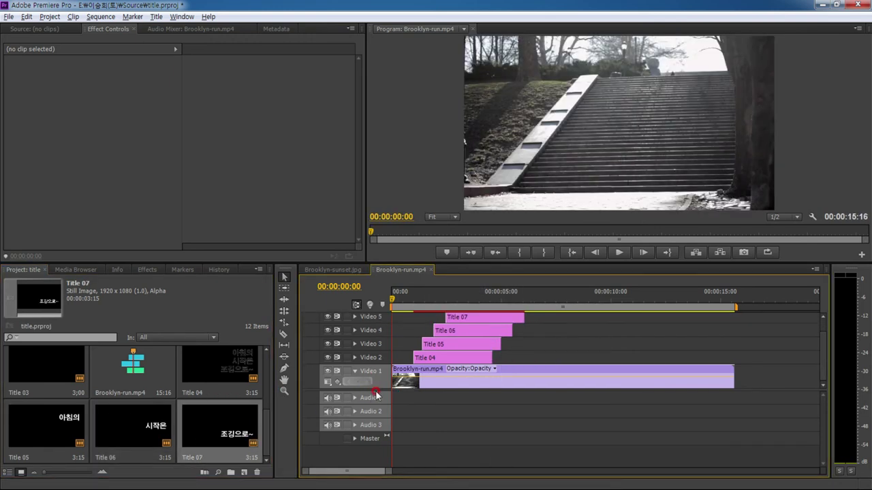
left_click_drag(375, 390, 374, 421)
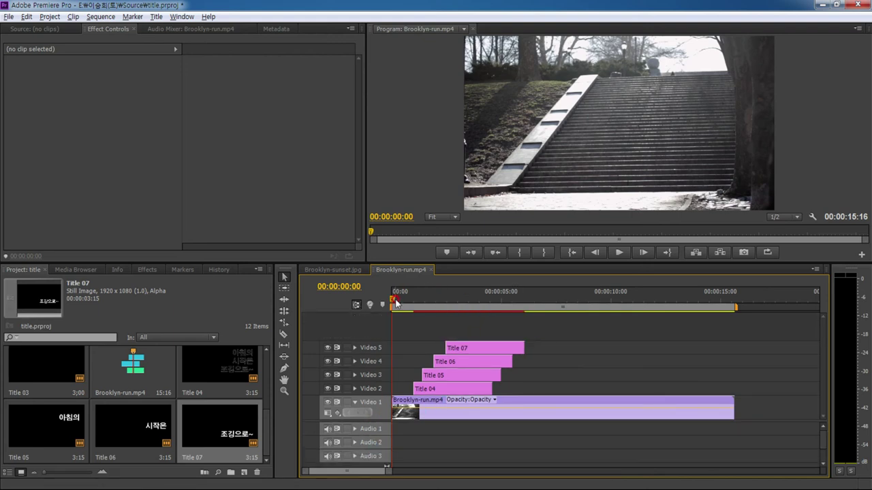
- Extend Title 06 and Title 04 so all titles end together with Title 07
left_click_drag(396, 303, 523, 314)
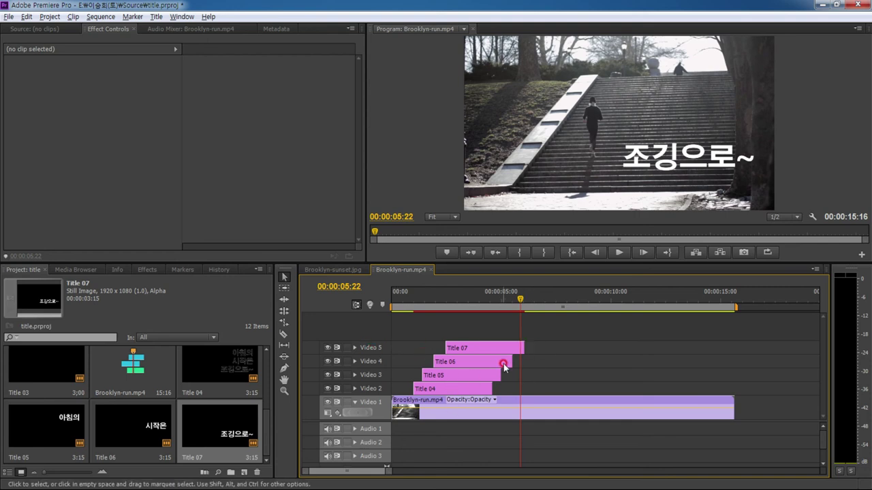
key("equal")
mouse_move(587, 360)
left_mouse_down()
mouse_move(615, 361)
mouse_move(614, 375)
left_mouse_up()
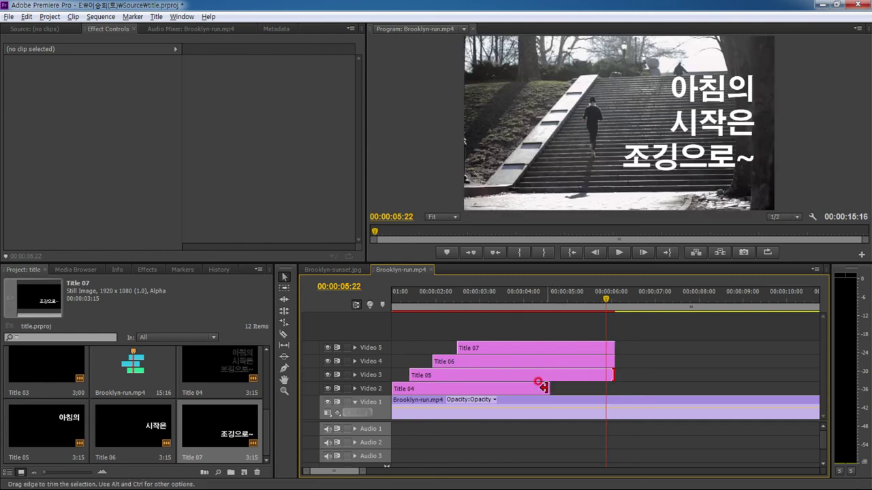
left_click_drag(545, 387, 614, 388)
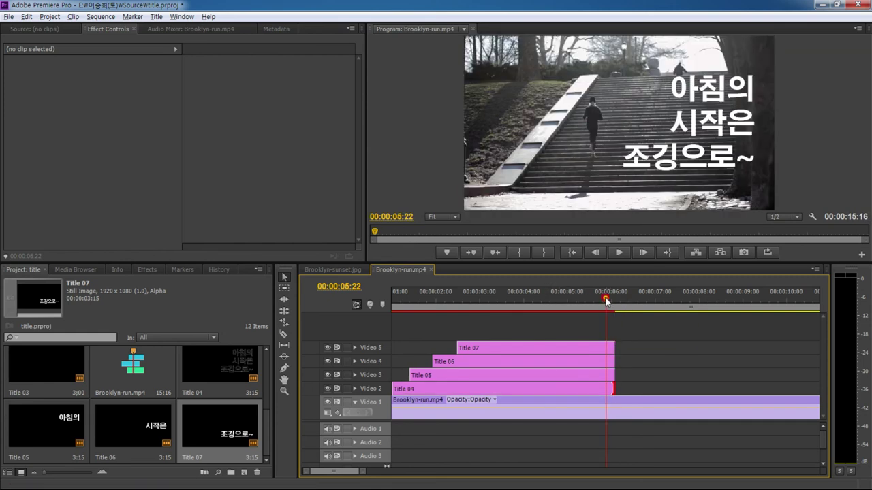
left_click_drag(606, 299, 115, 295)
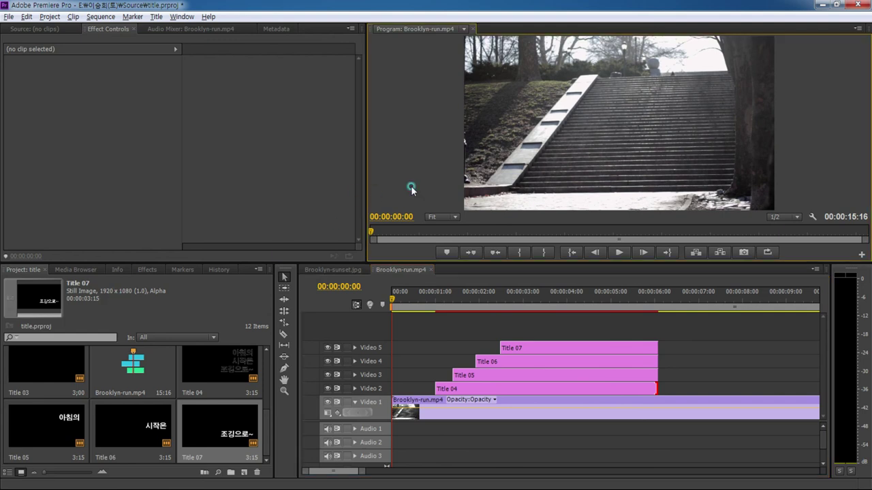
key("grave")
key("space")
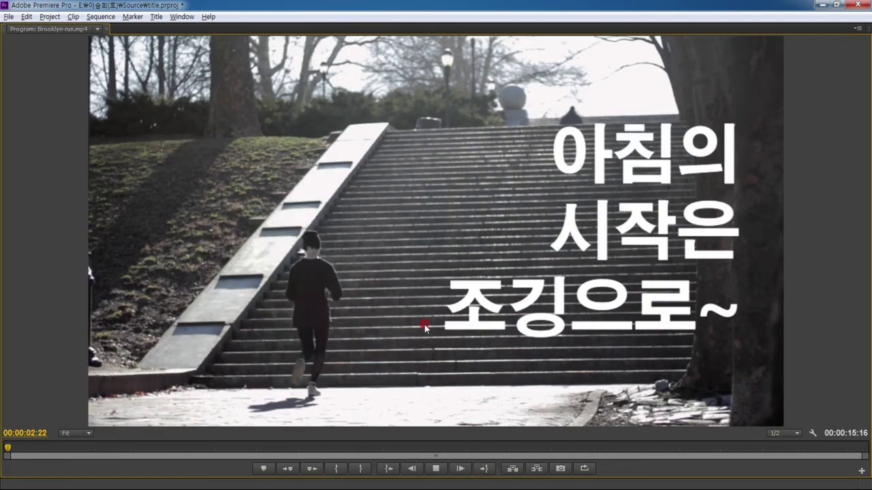
key("space")
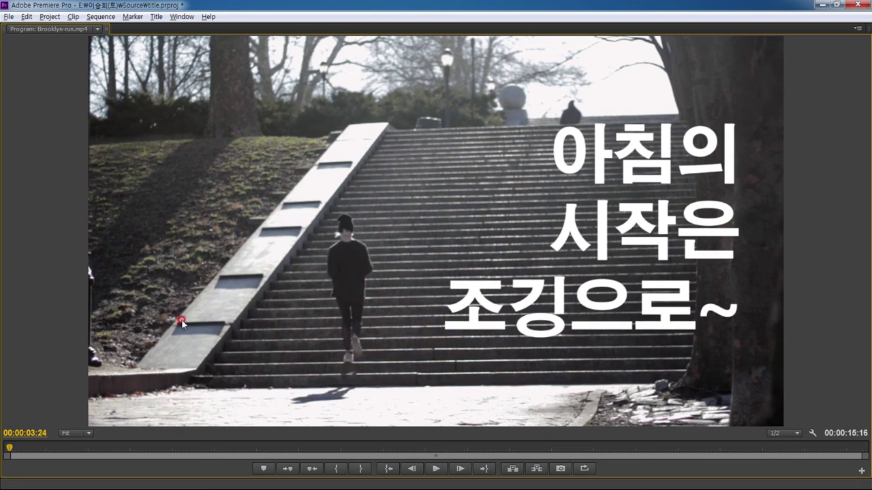
key("grave")
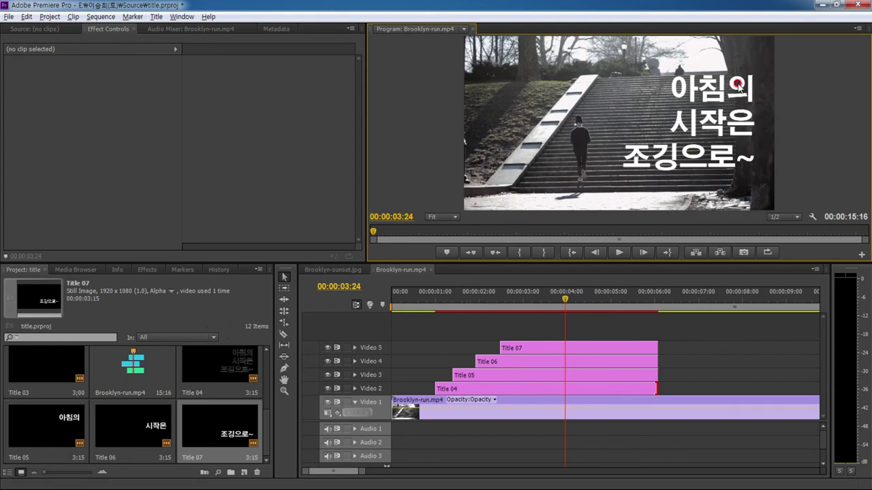
left_click(694, 380)
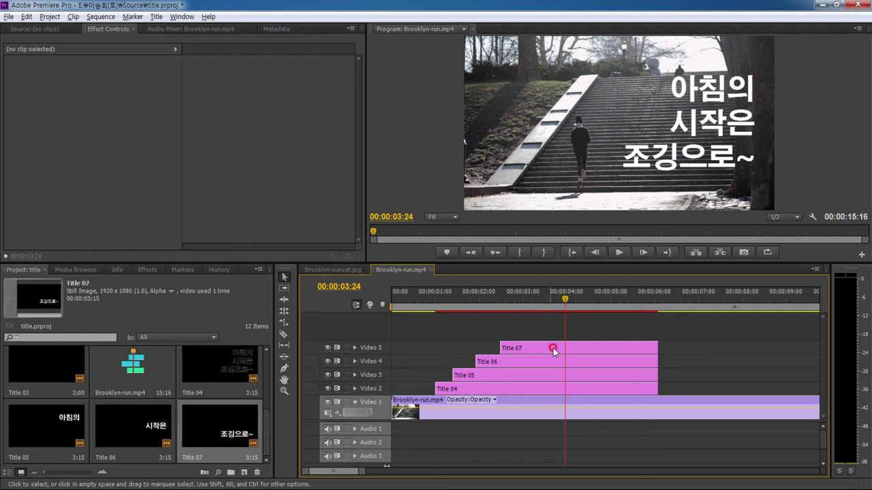